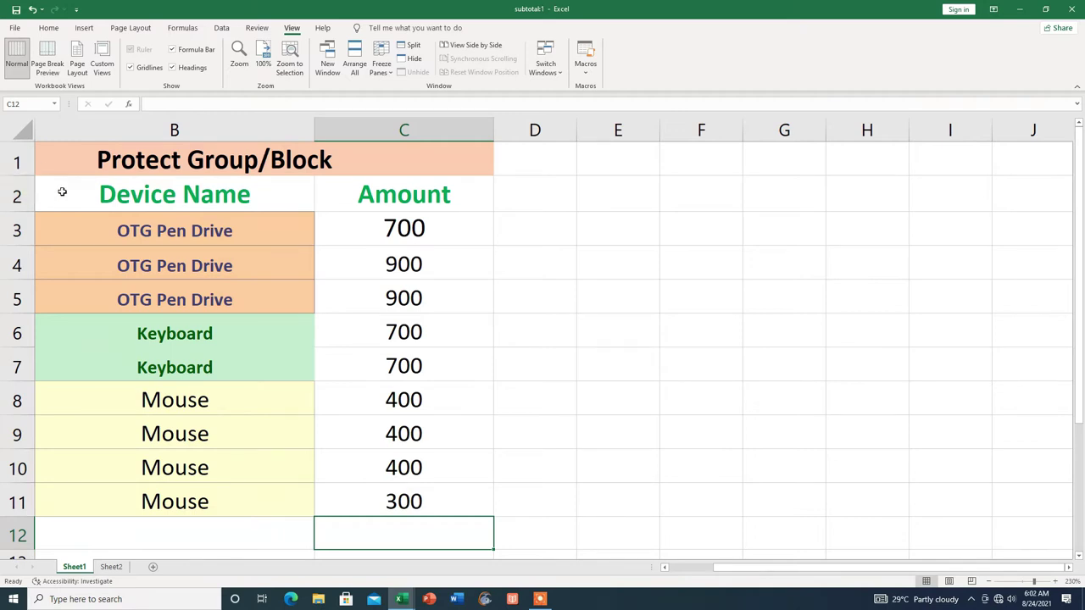
Apply Freeze Top Row from cell B2 and scroll to confirm the title row stays visible.
click(50, 194)
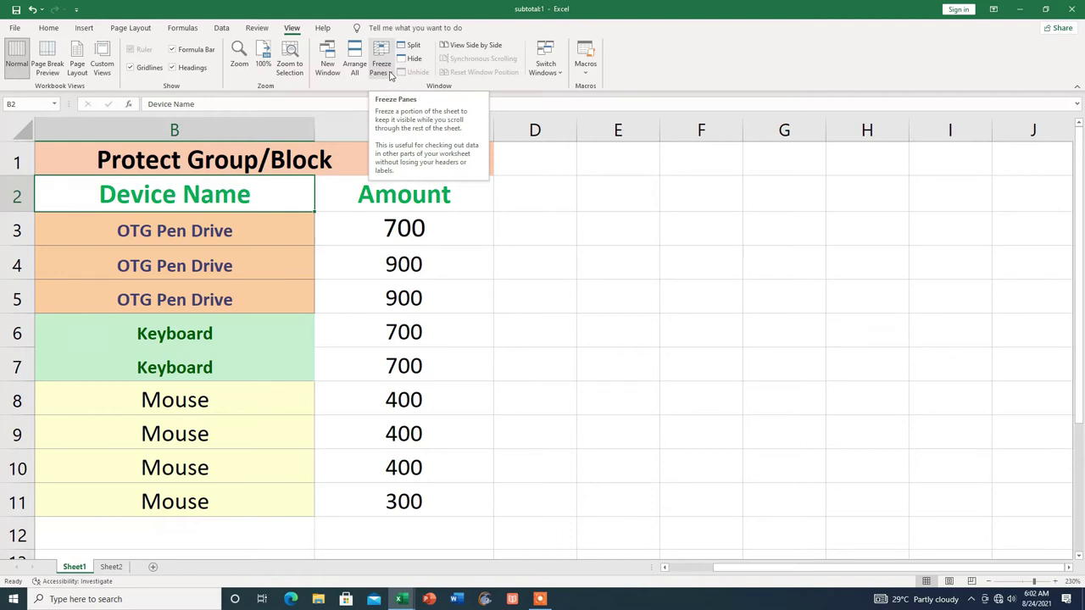
click(390, 75)
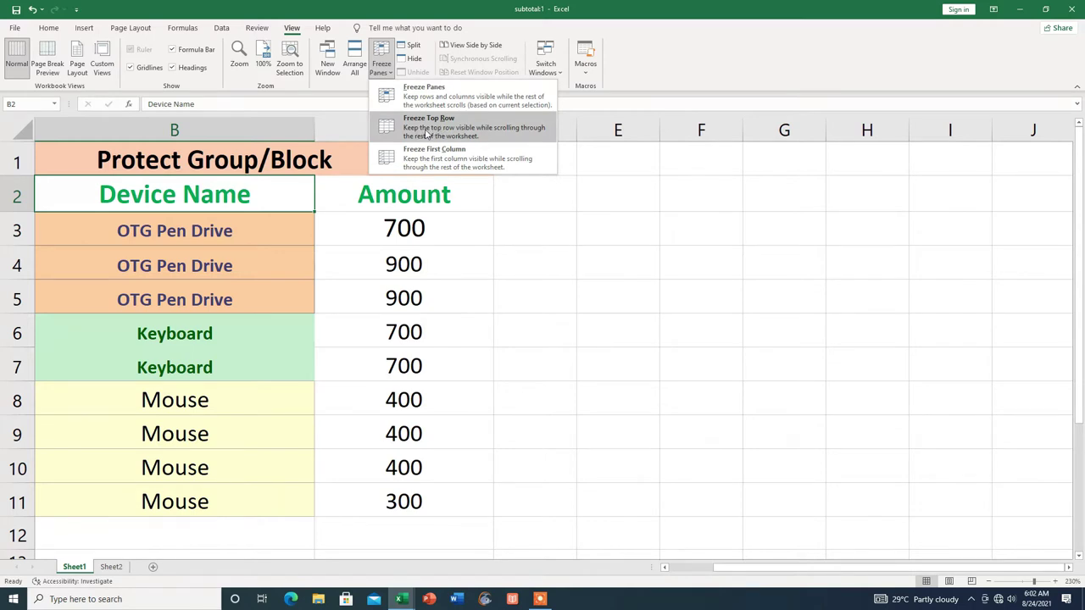
click(450, 134)
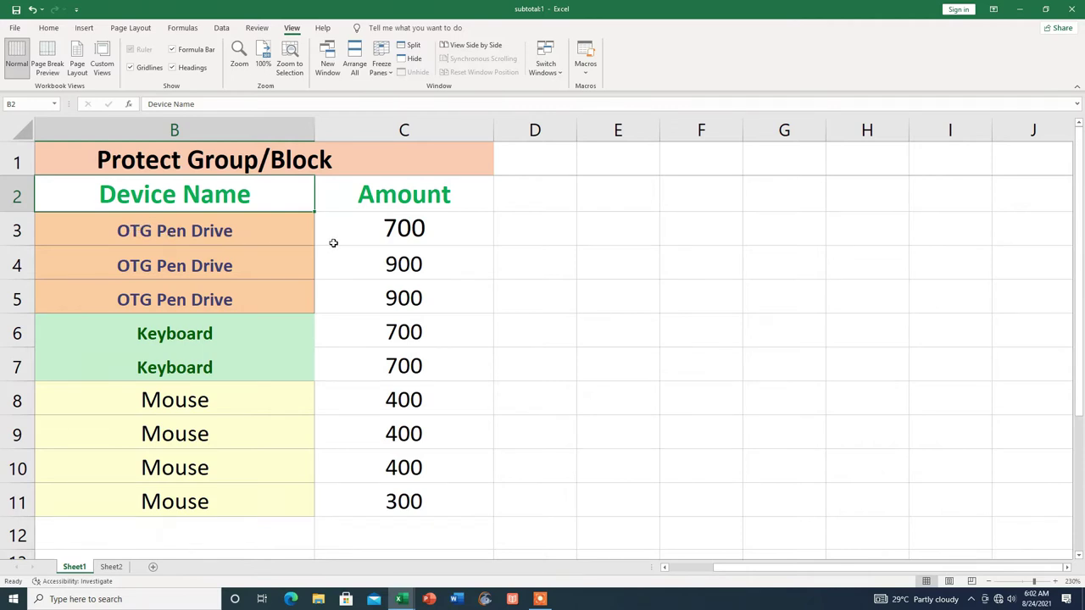
scroll(333, 243, down, 2)
scroll(333, 243, down, 2)
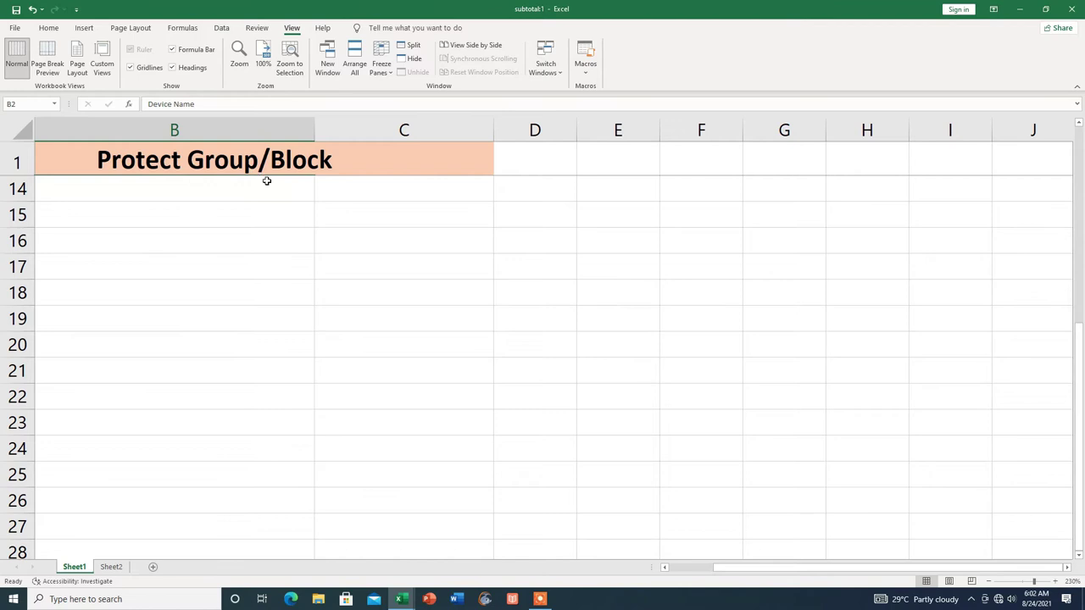
scroll(276, 311, up, 2)
scroll(278, 311, up, 2)
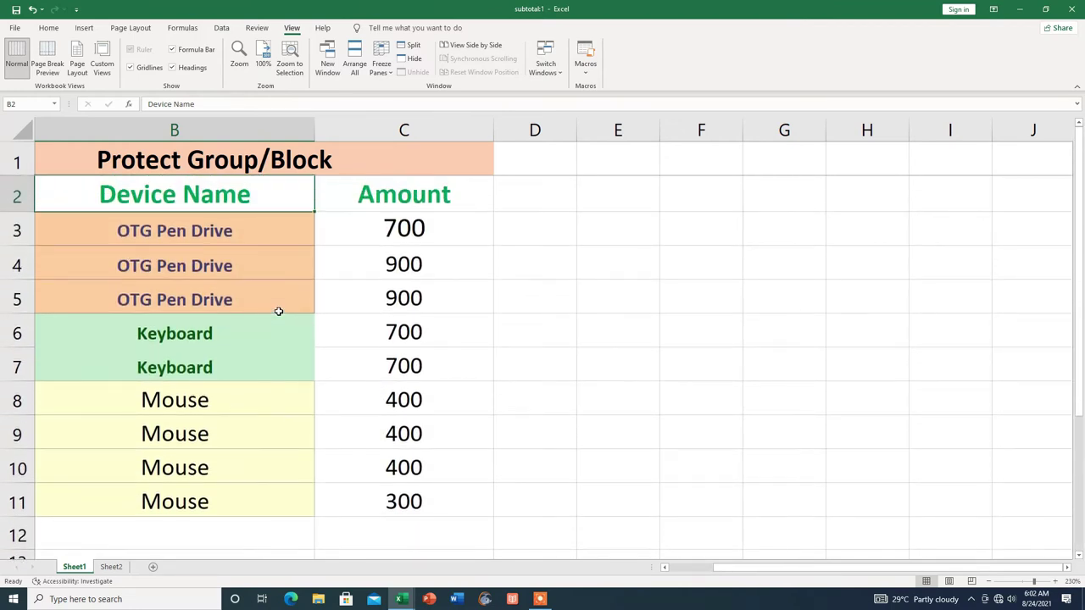
scroll(278, 311, down, 2)
scroll(278, 311, down, 2)
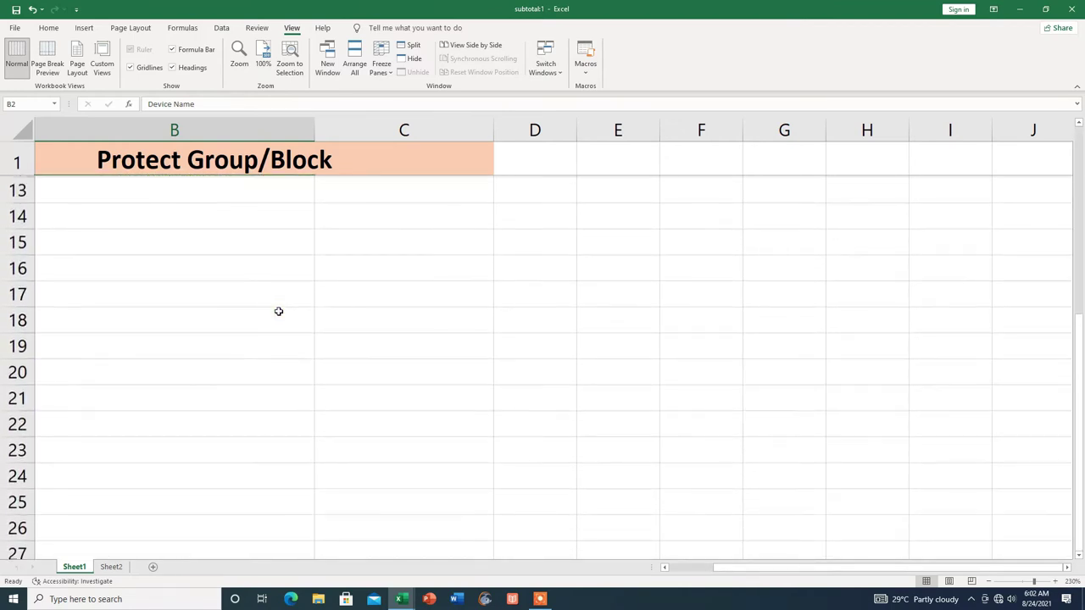
scroll(278, 311, up, 2)
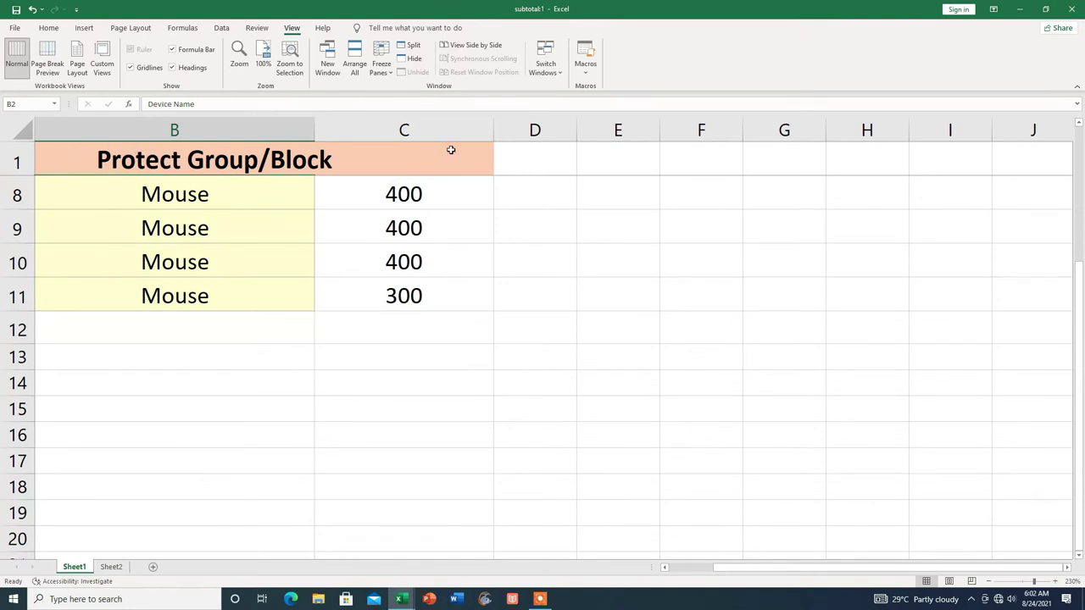
Jump back to A1 with Ctrl+Home and choose Unfreeze Panes.
key(ctrl+Home)
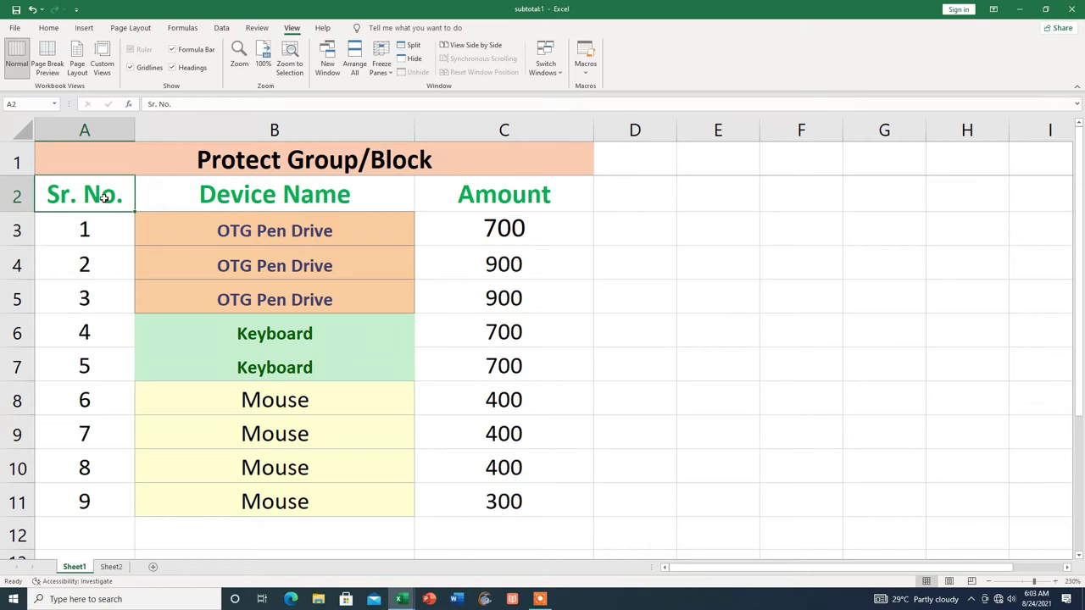
click(390, 73)
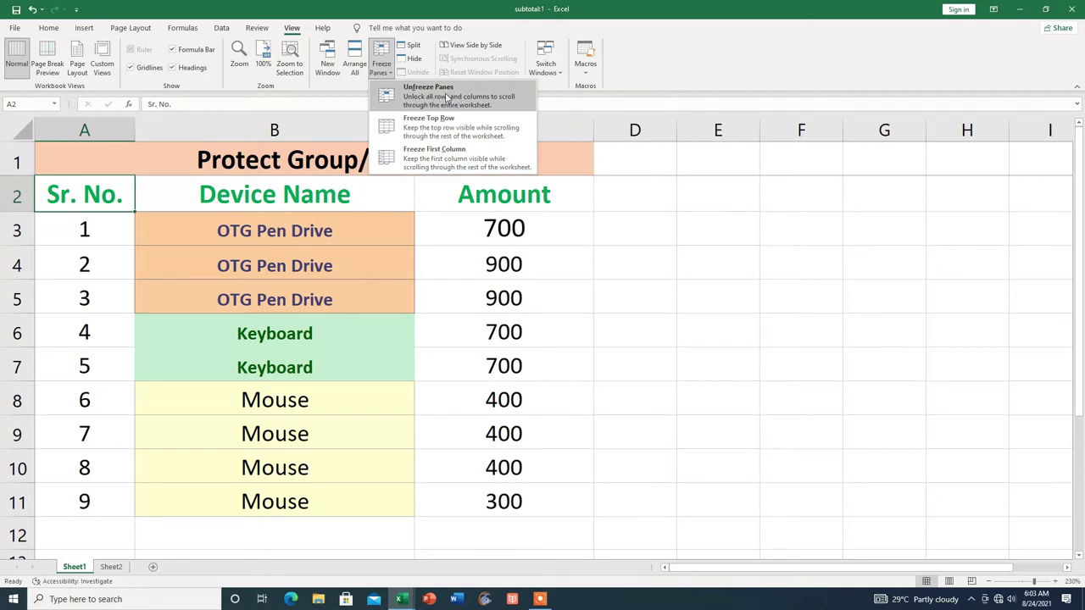
click(418, 96)
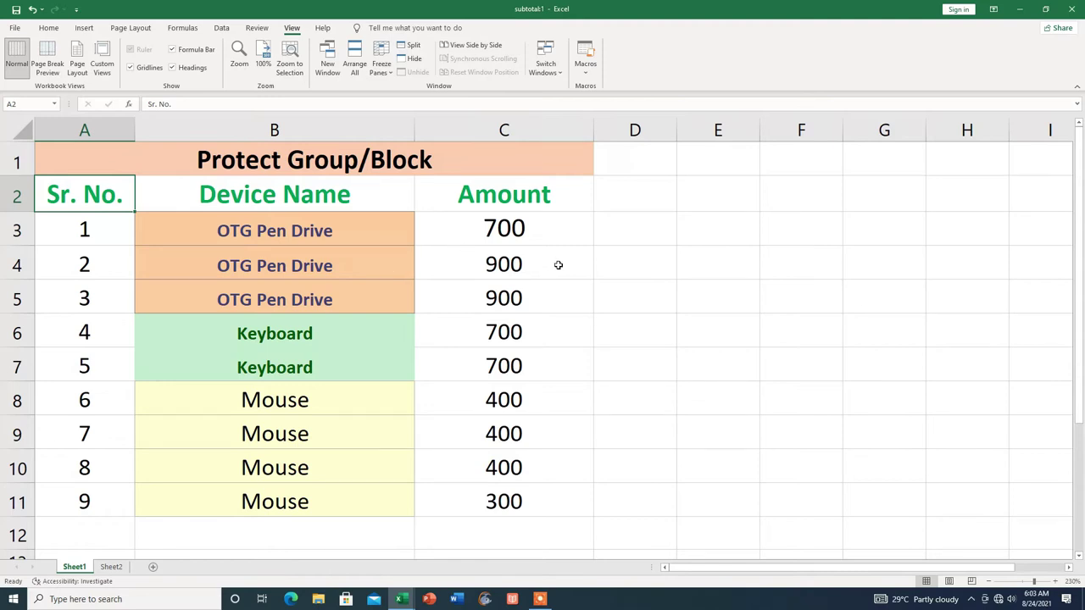
Select D3 beside the table and scroll to confirm the title row now scrolls away.
click(638, 234)
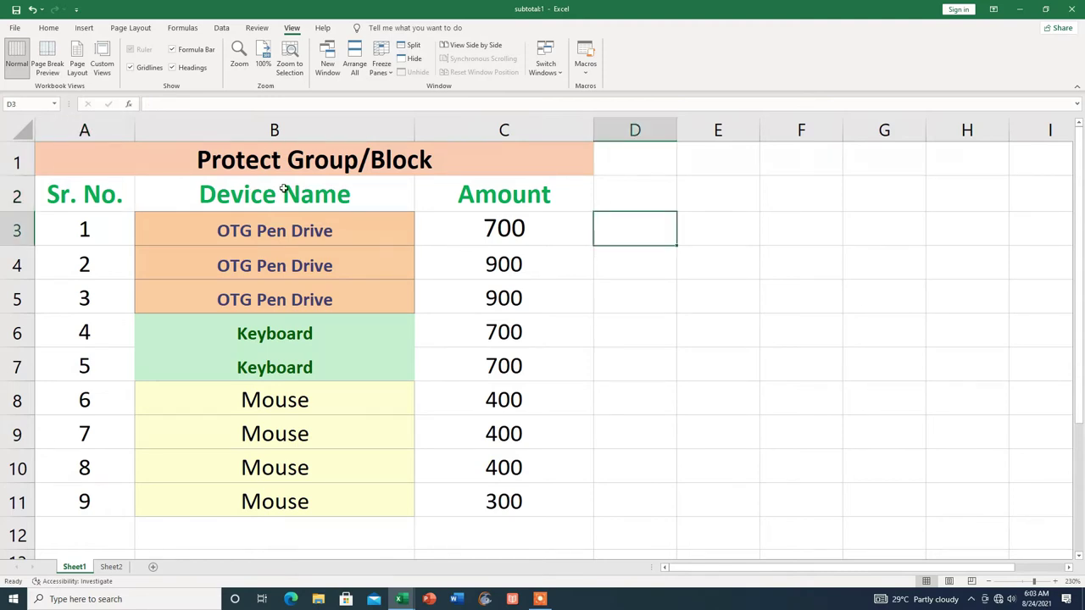
scroll(395, 245, down, 1)
scroll(395, 245, down, 1)
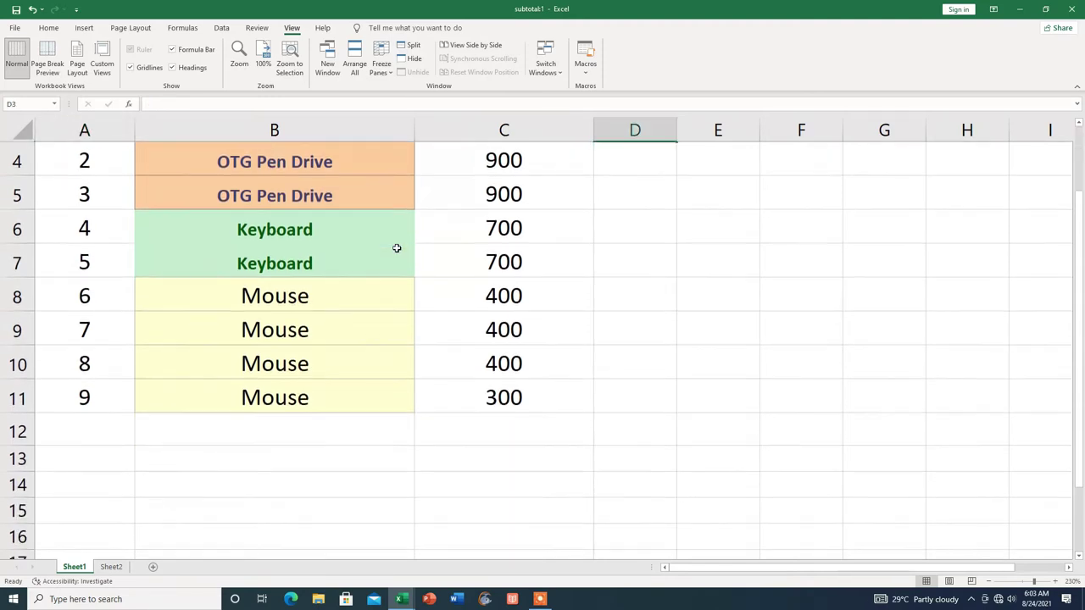
scroll(395, 245, down, 1)
scroll(396, 247, up, 2)
scroll(397, 247, down, 1)
scroll(396, 248, down, 2)
scroll(397, 248, down, 2)
scroll(397, 247, up, 3)
scroll(397, 247, up, 1)
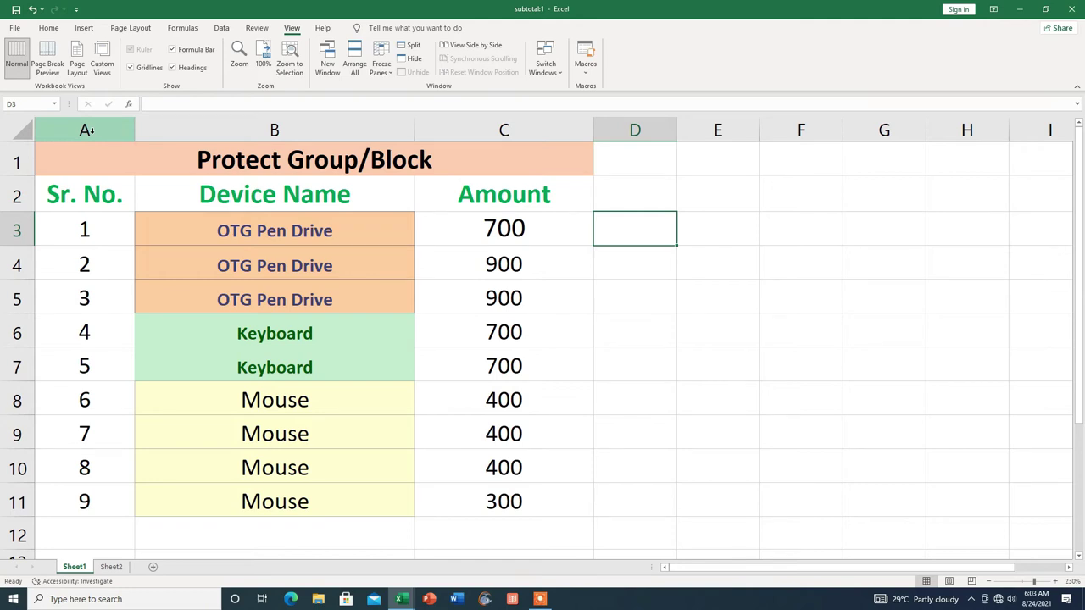
Select column A and apply Freeze First Column to pin the Sr. No. column.
click(89, 130)
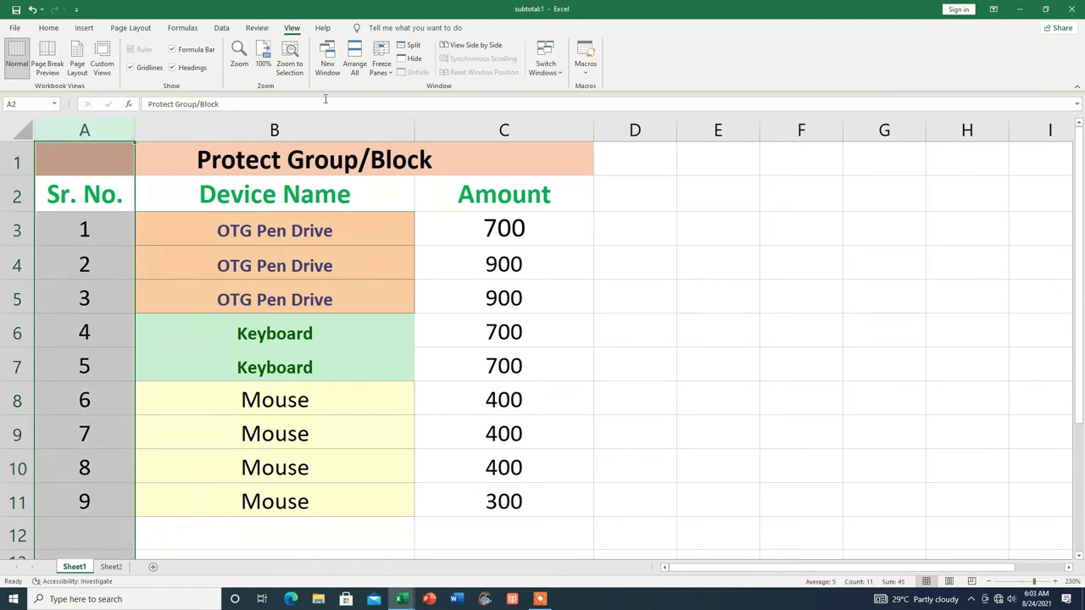
click(390, 74)
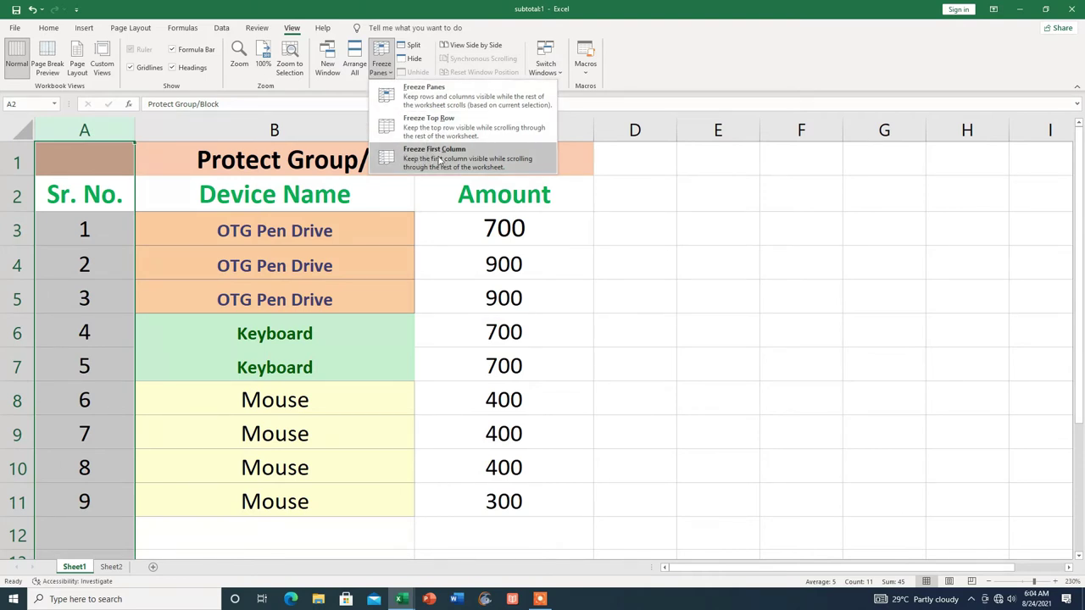
click(440, 160)
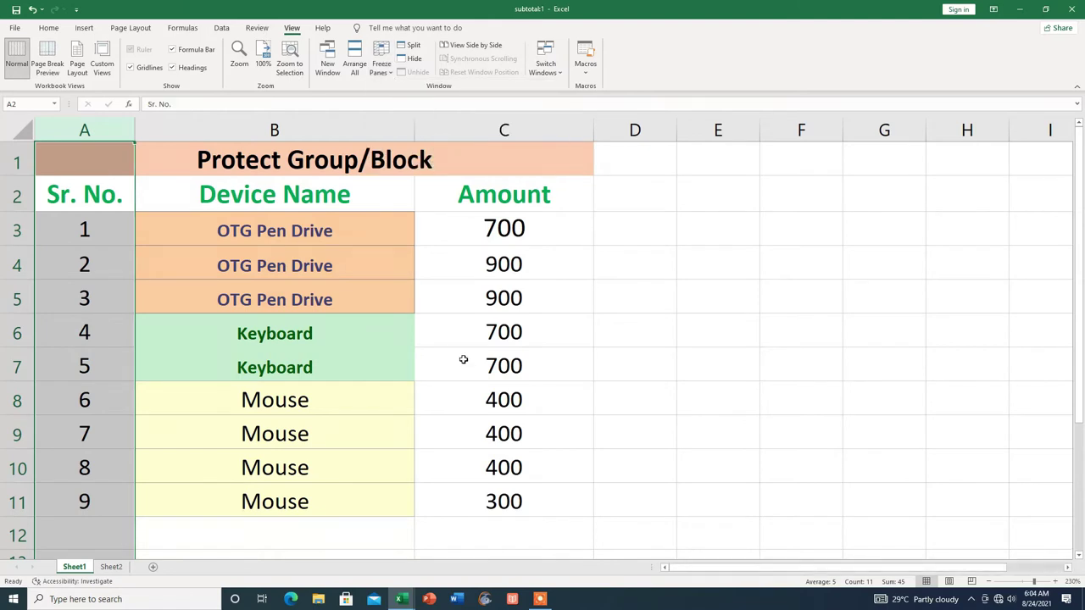
From B7, scroll right past the Amount column and back, checking Sr. No. stays visible.
click(183, 351)
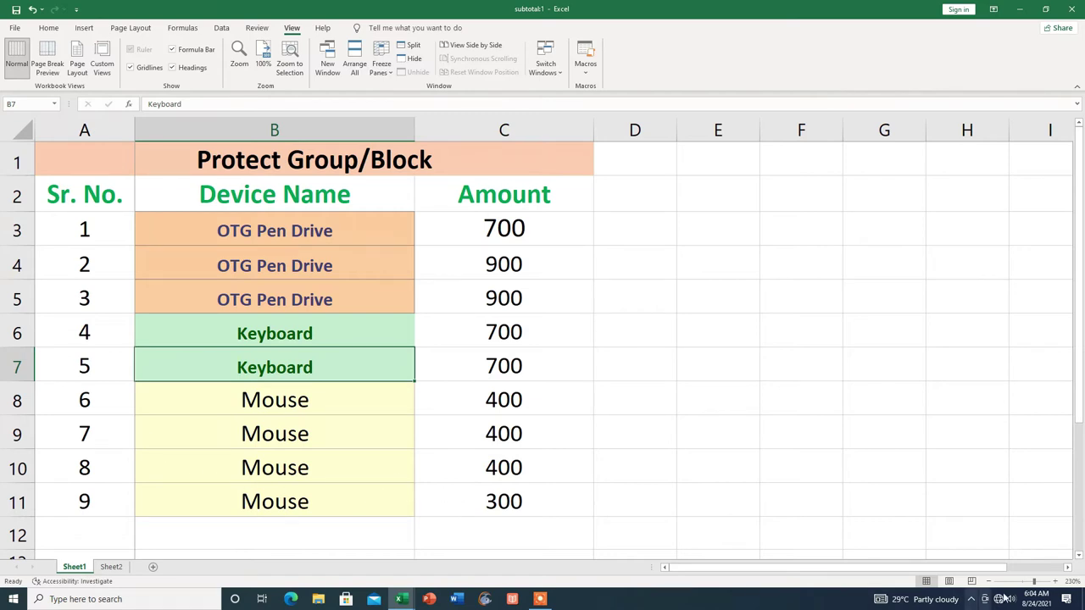
click(1067, 567)
click(1067, 567)
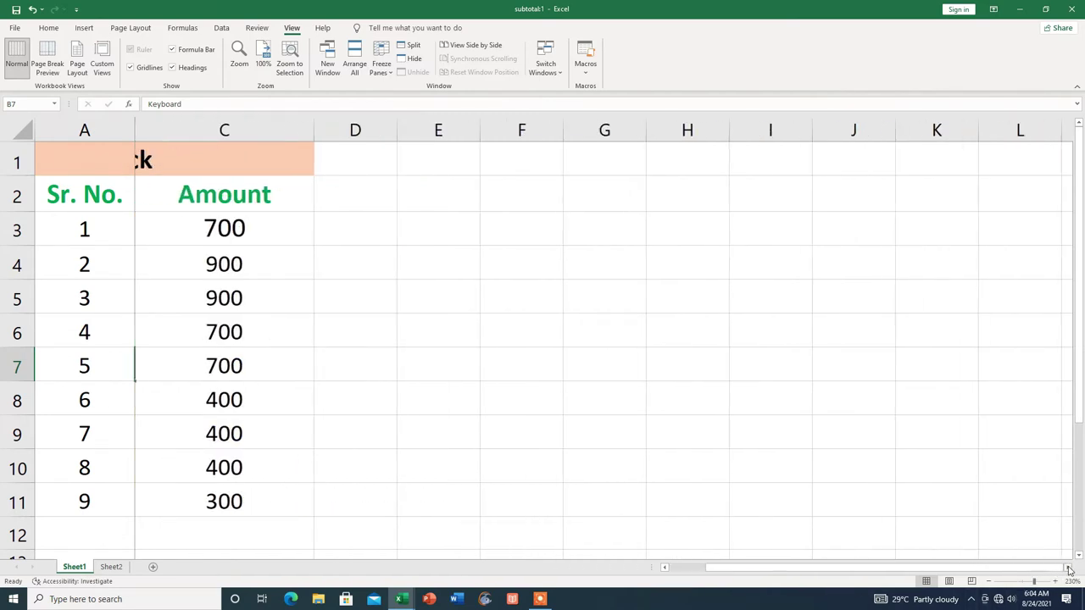
click(1068, 567)
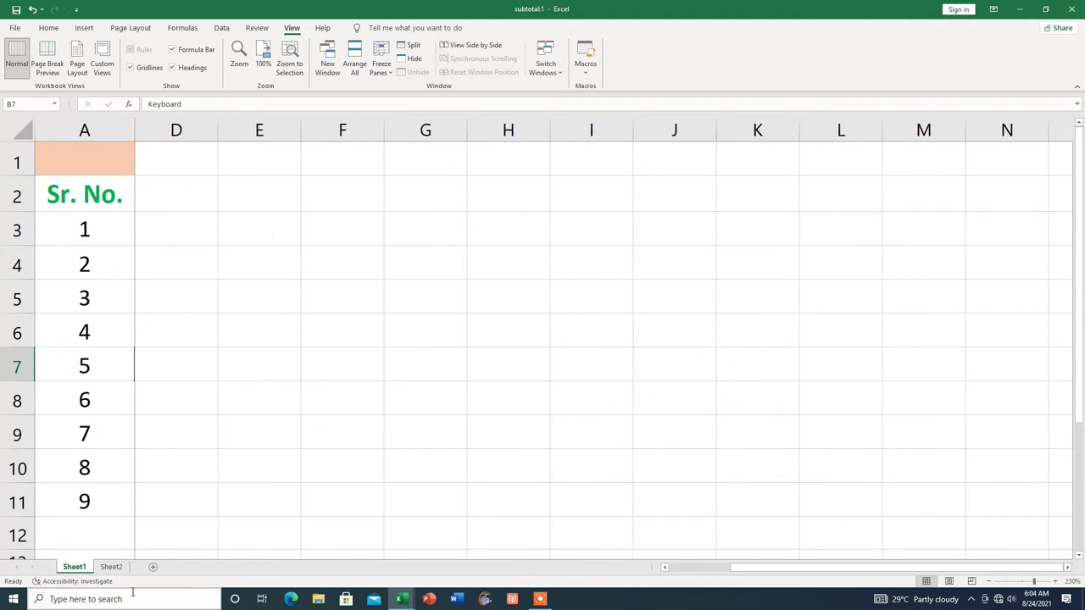
click(663, 569)
click(663, 570)
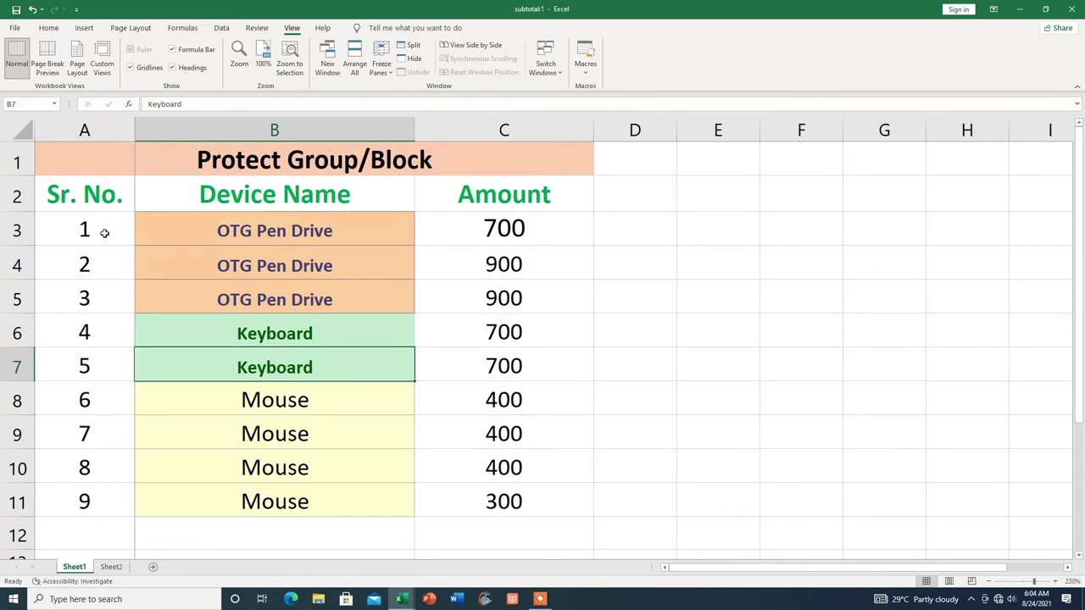
click(104, 128)
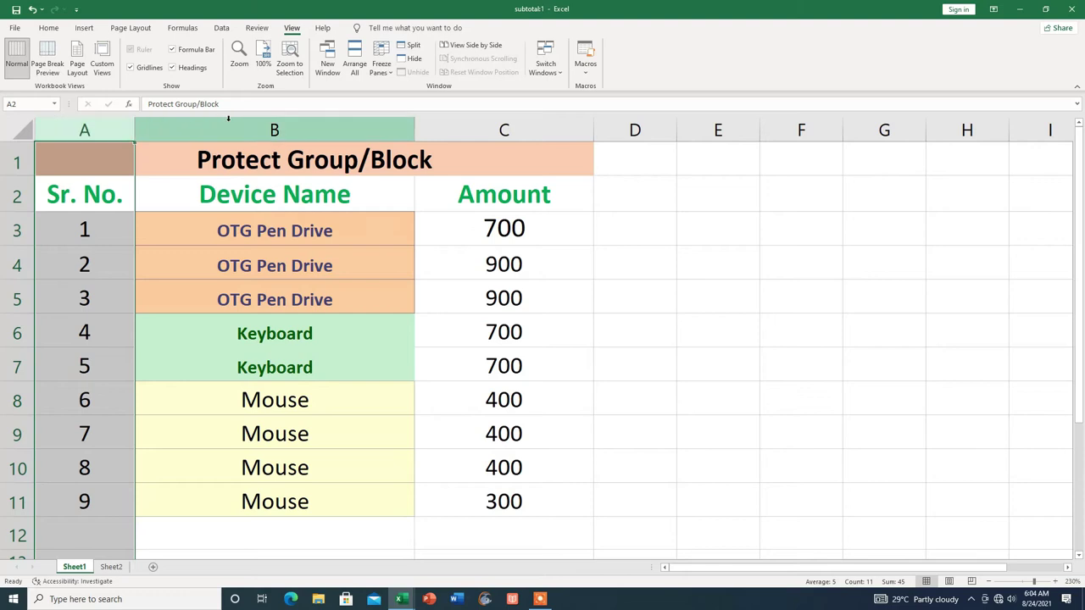
click(392, 77)
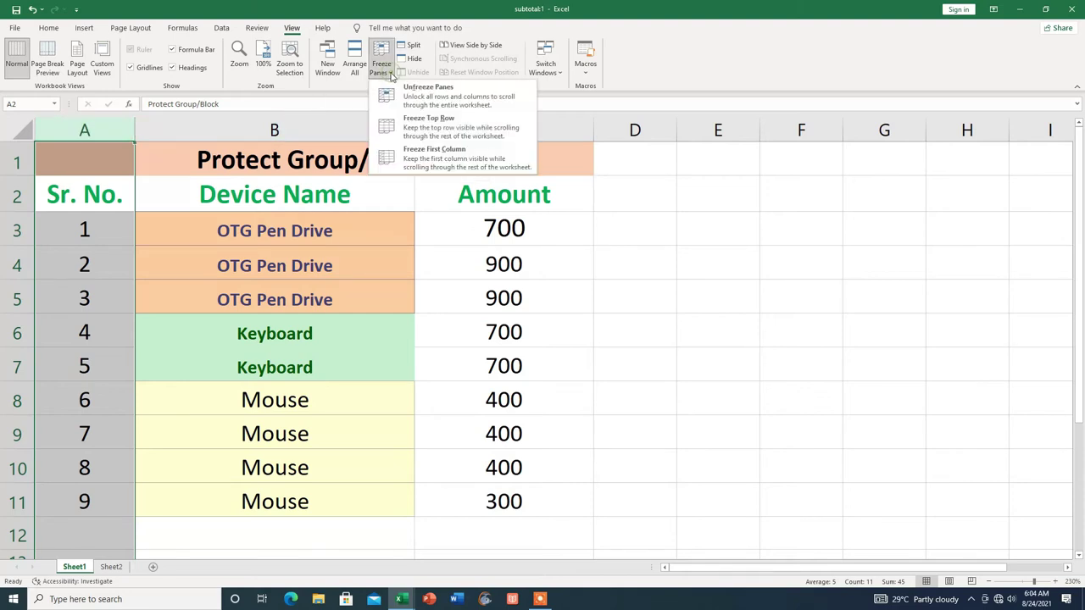
click(430, 99)
click(625, 301)
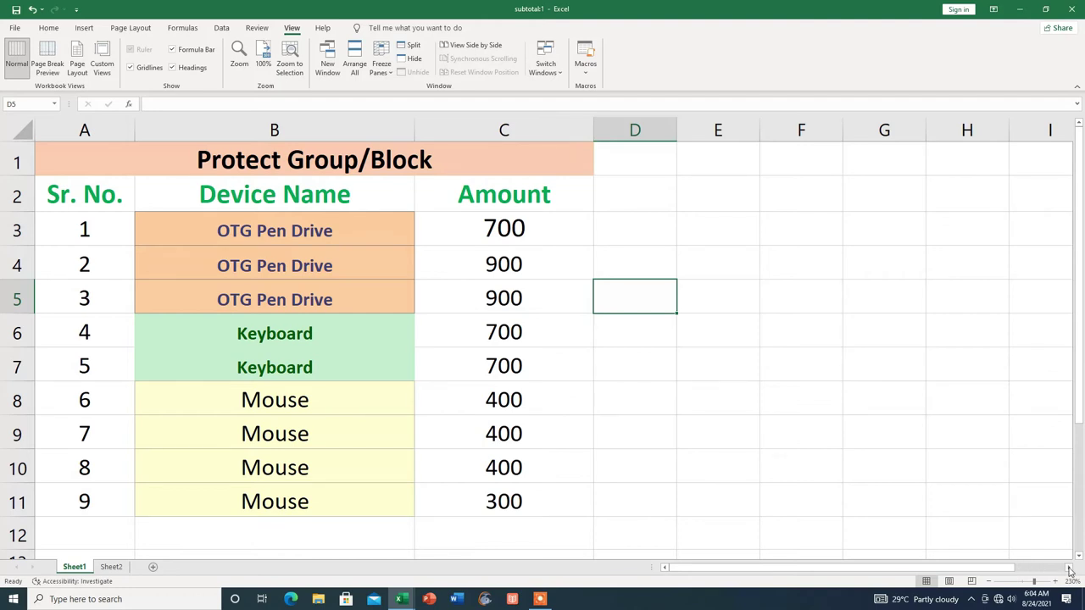
click(1068, 569)
click(1068, 569)
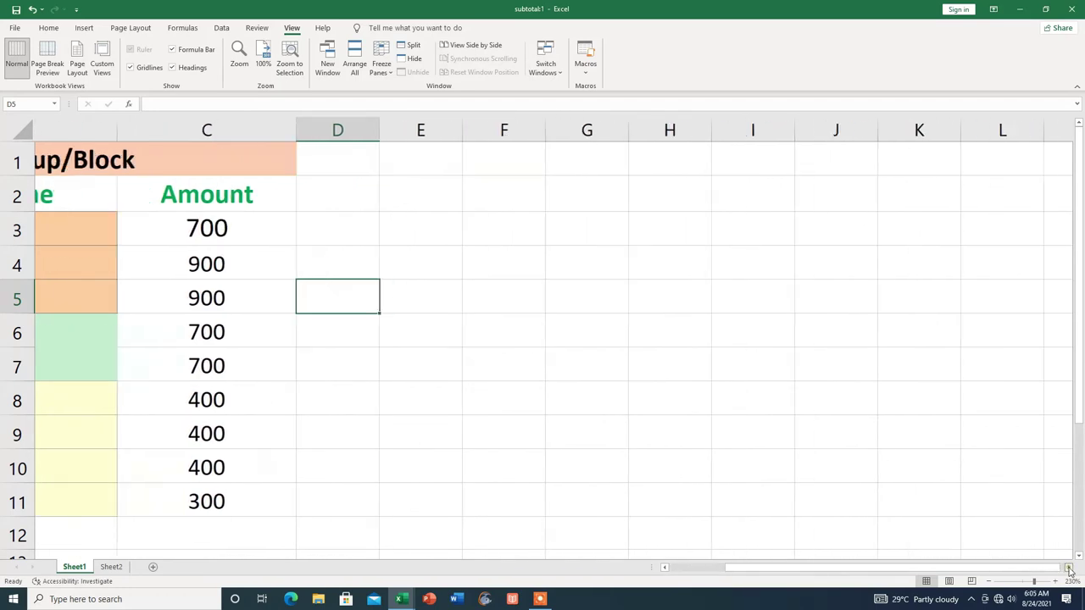
click(1068, 568)
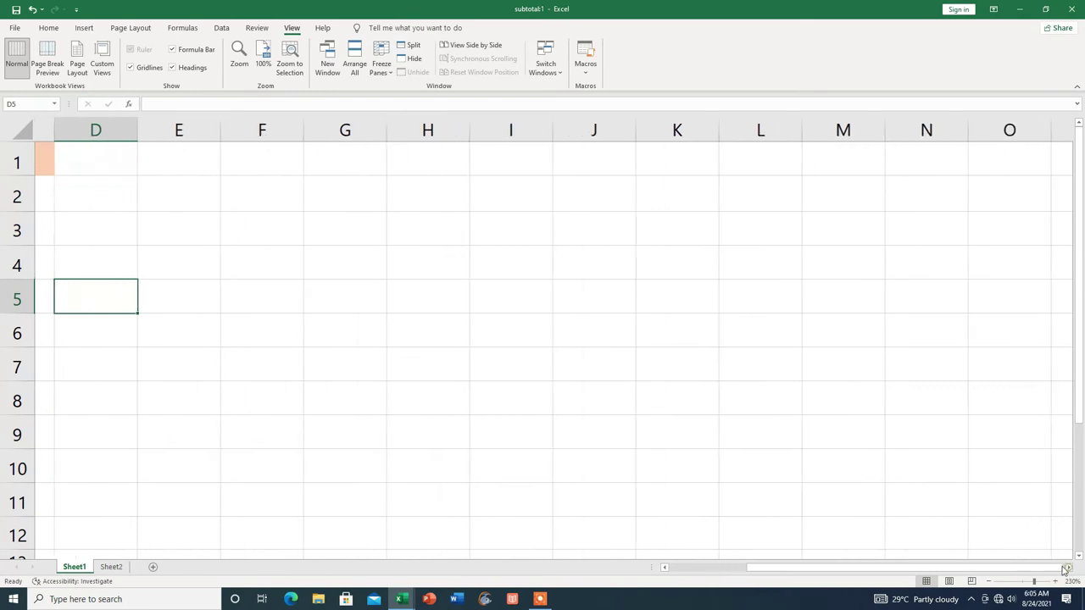
click(664, 568)
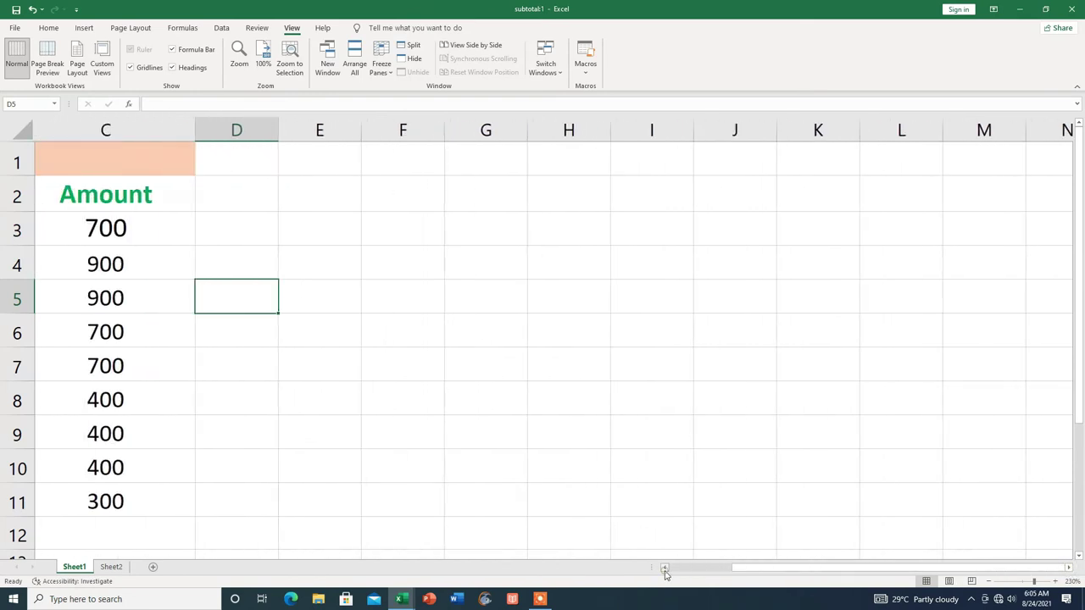
click(665, 568)
click(664, 568)
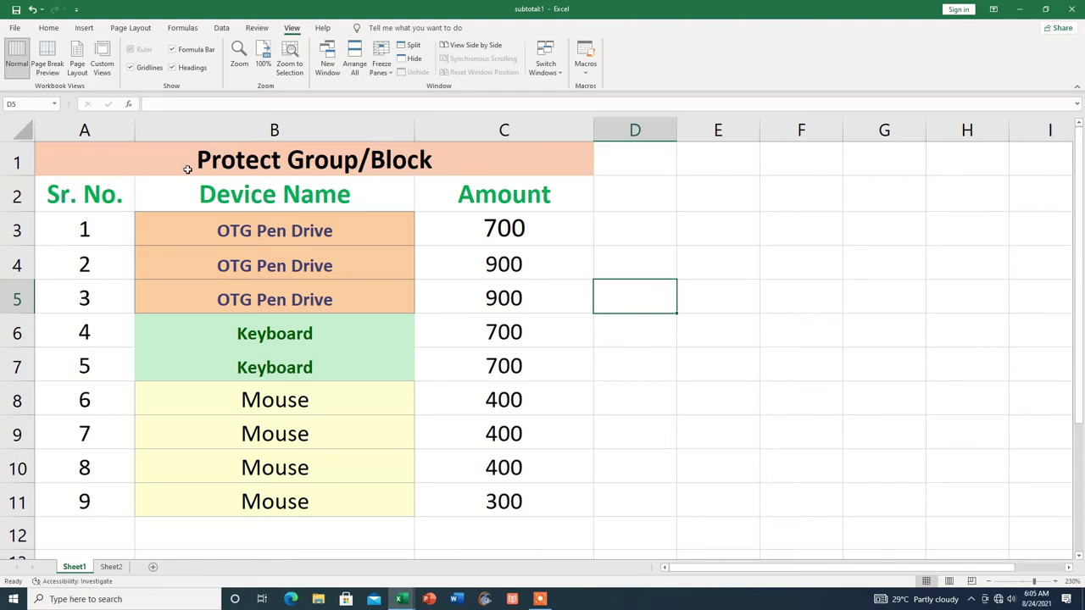
Freeze panes at cell A3 to pin rows 1–2, then scroll from D8 to test.
click(111, 230)
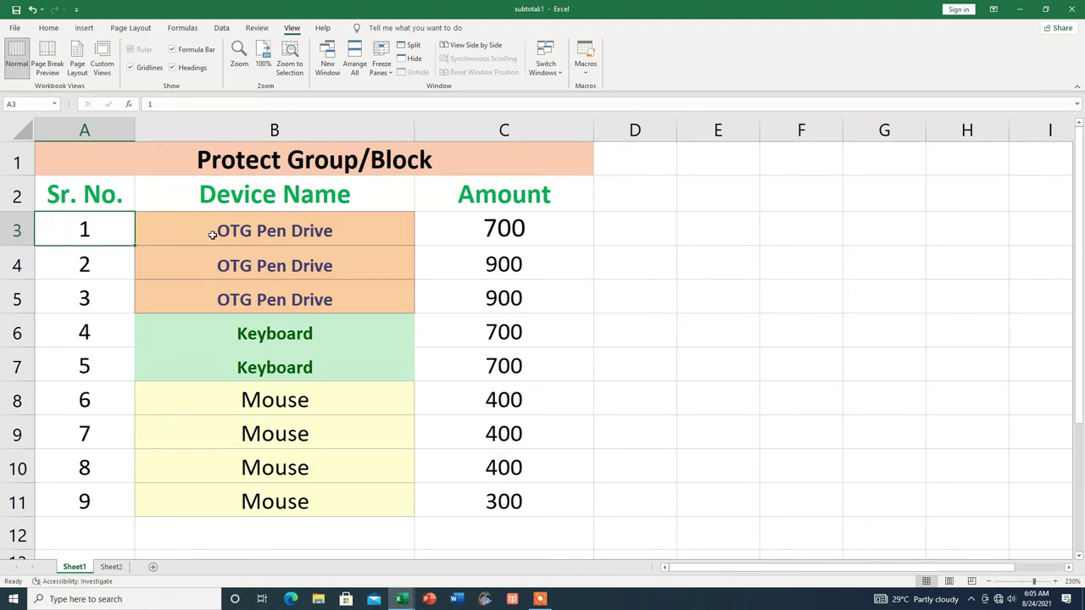
click(390, 76)
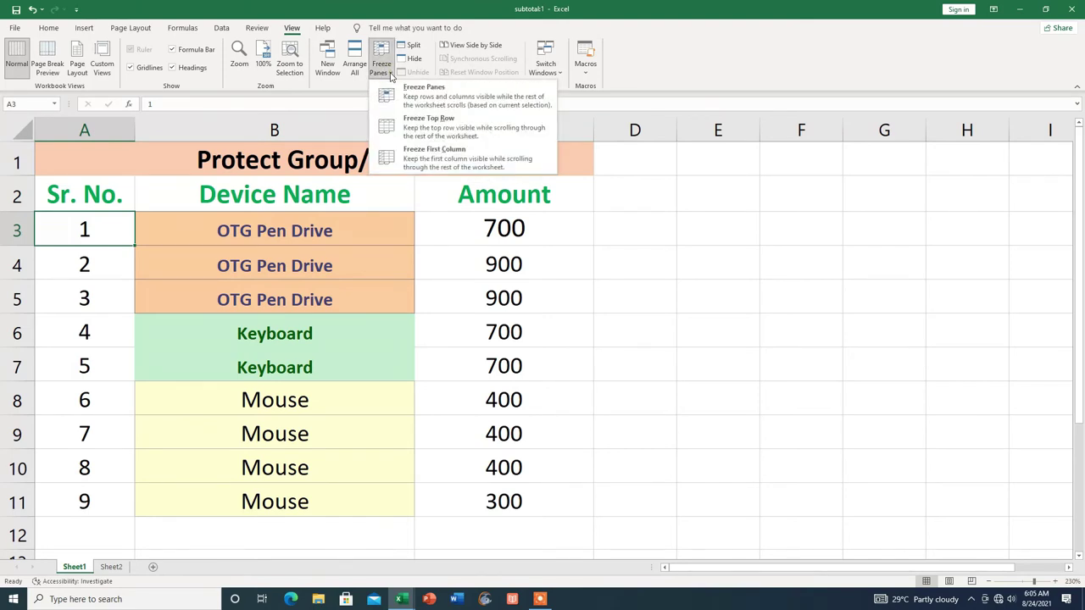
click(442, 91)
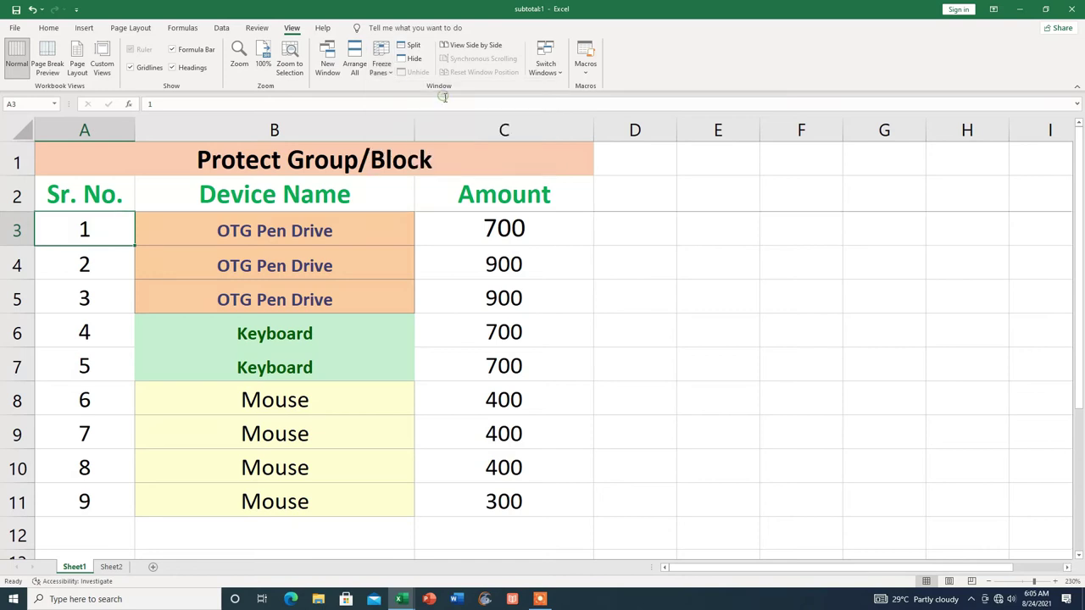
click(635, 398)
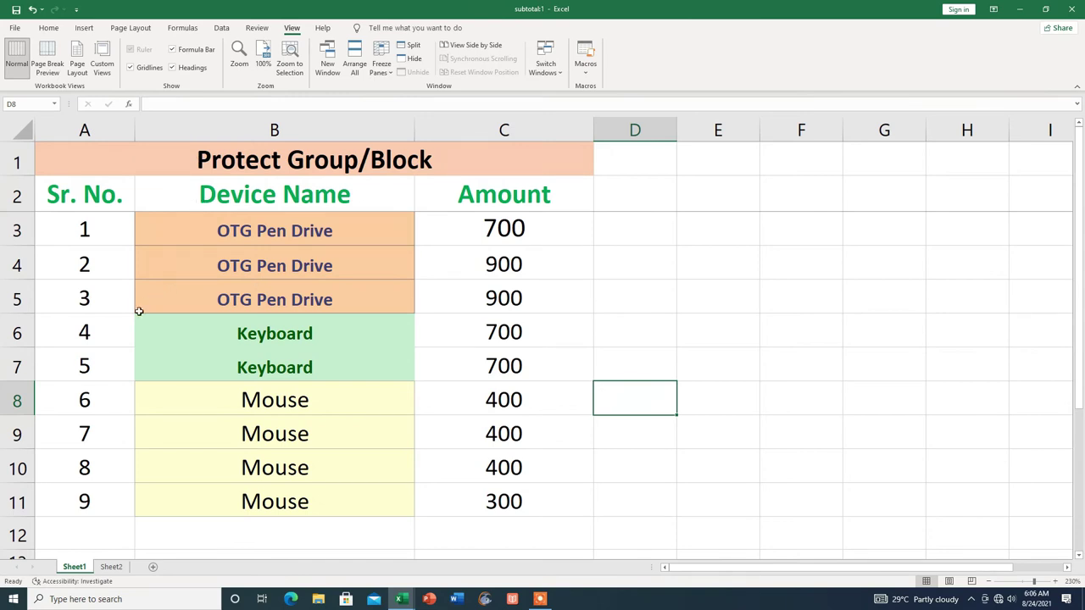
scroll(139, 311, down, 1)
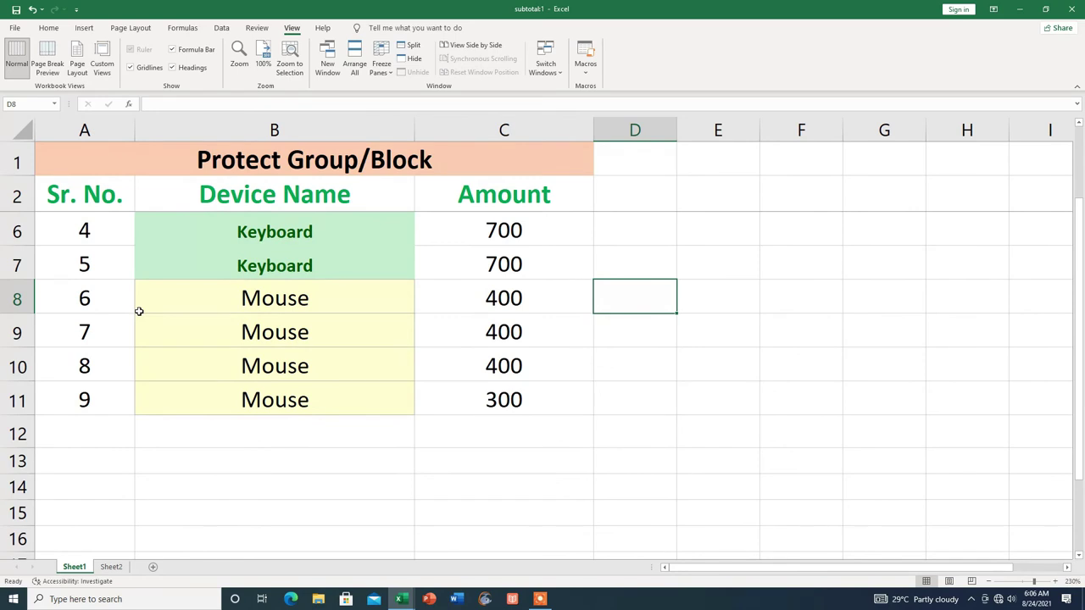
scroll(139, 311, down, 1)
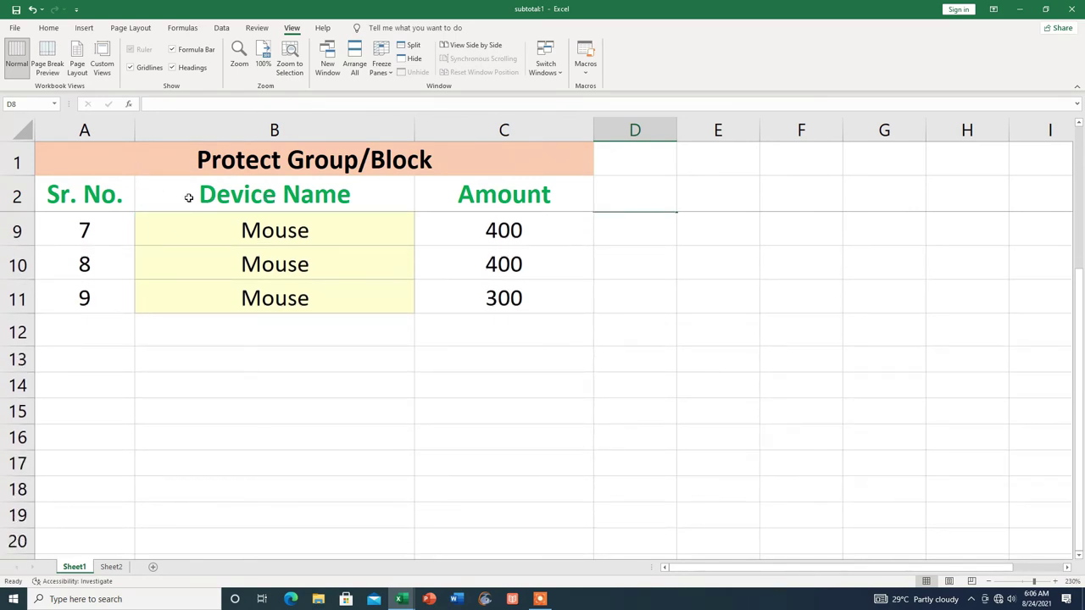
scroll(239, 194, up, 2)
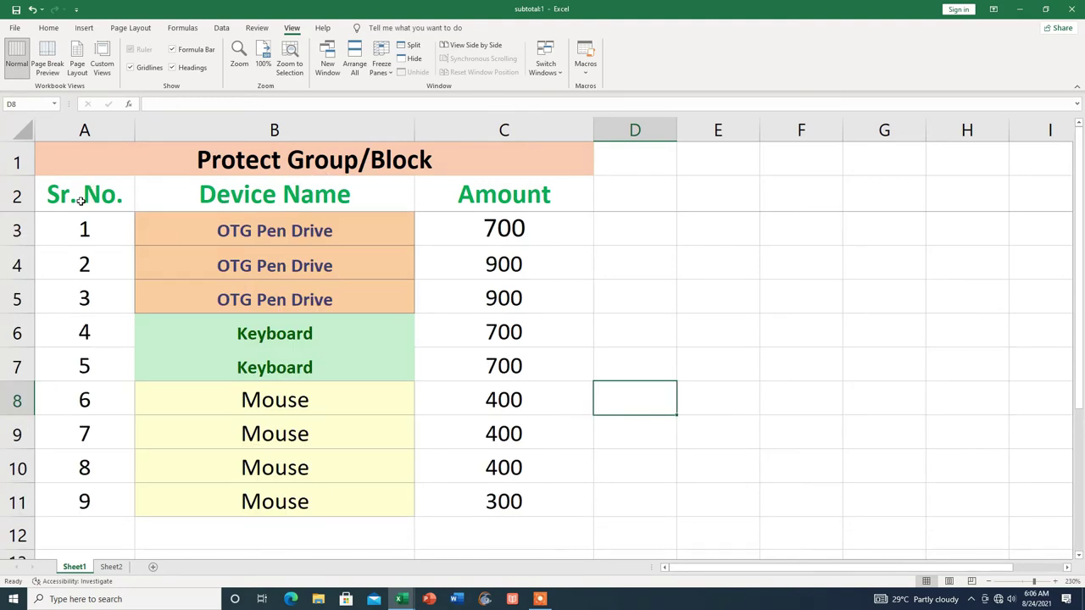
Unfreeze the panes with A3 selected, then scroll from B6 to confirm the header rows move.
click(113, 229)
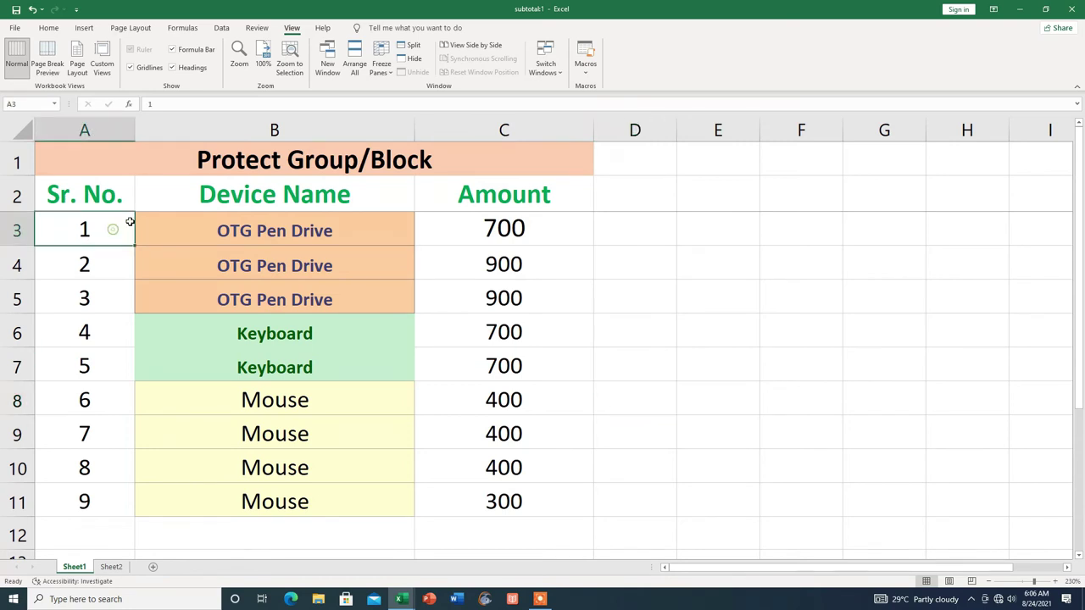
click(393, 76)
click(417, 96)
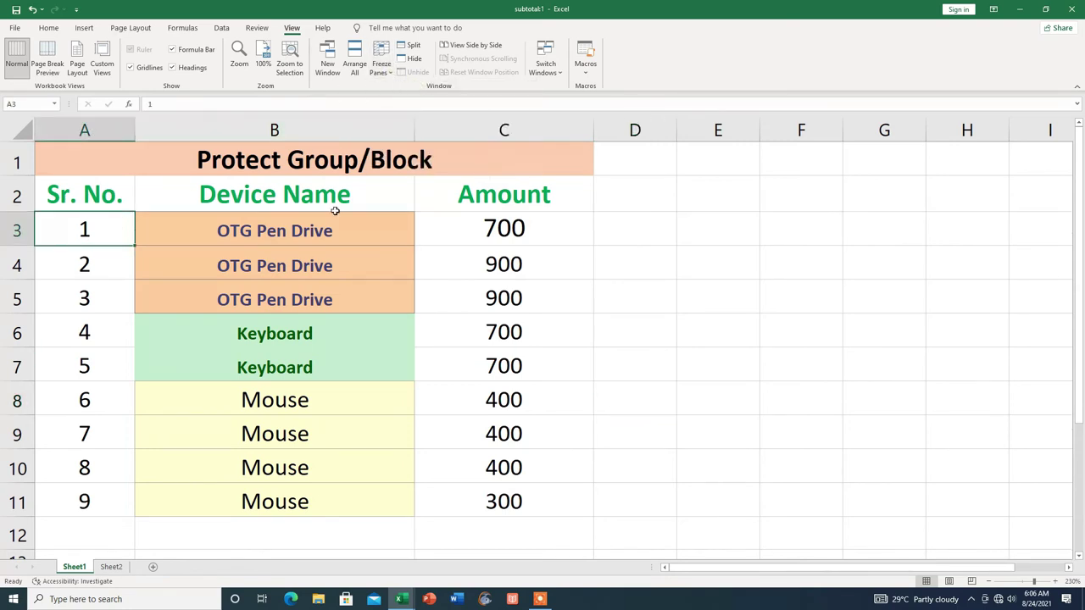
click(213, 326)
scroll(212, 322, down, 2)
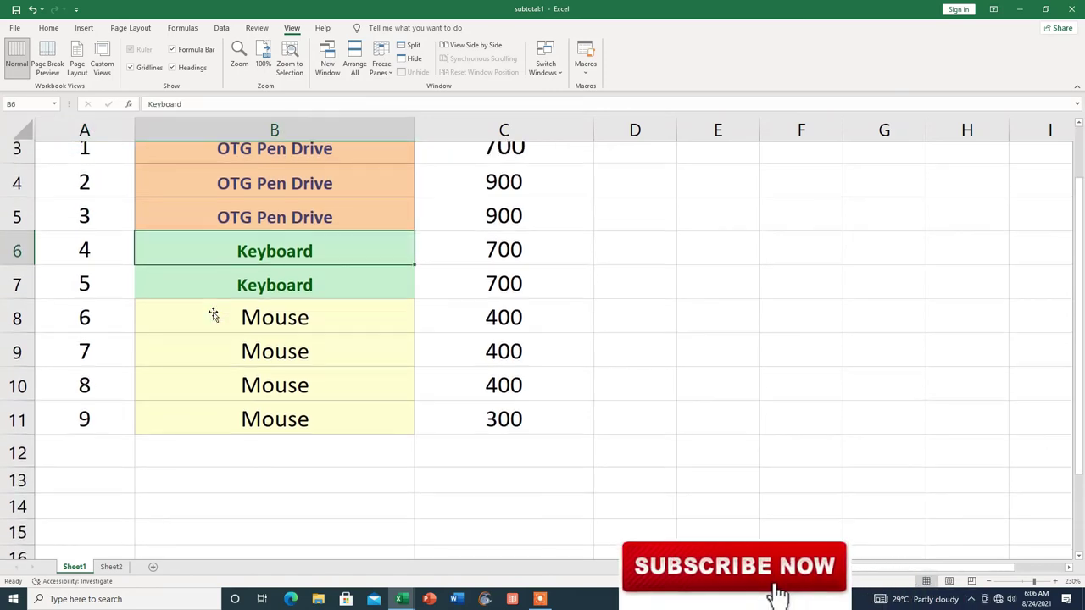
scroll(213, 316, up, 2)
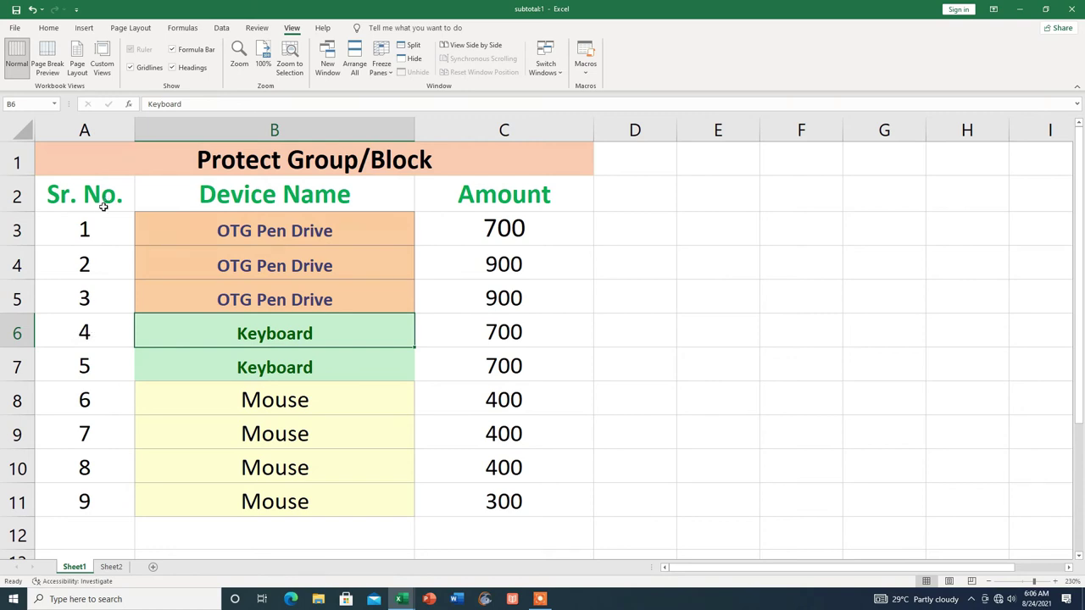
Freeze panes at cell A6 to pin rows 1–5, then test with Down, Ctrl+9 and Ctrl+Shift+9.
click(93, 332)
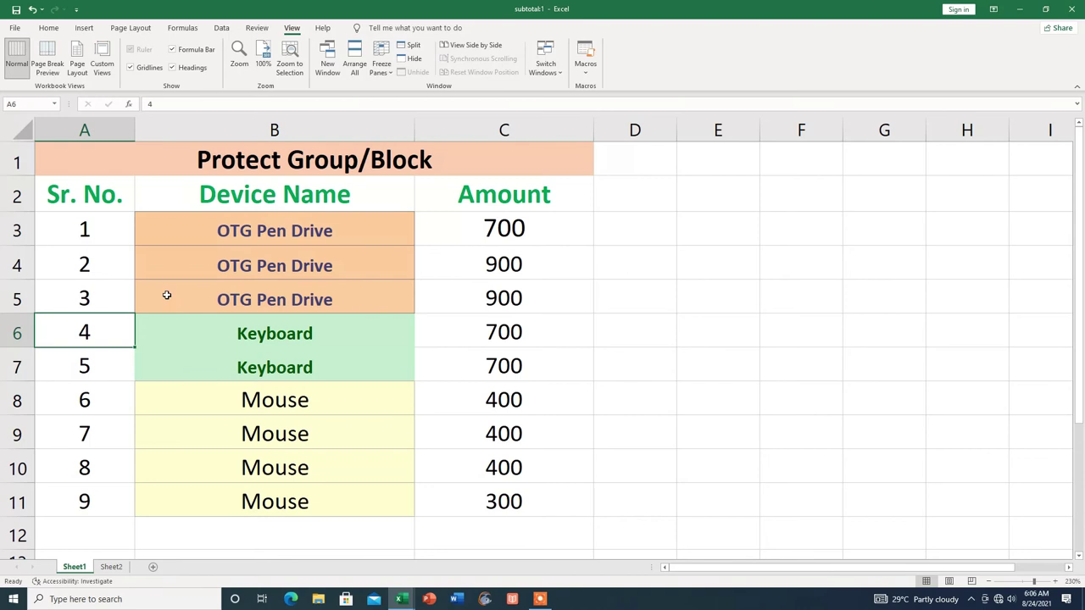
click(391, 77)
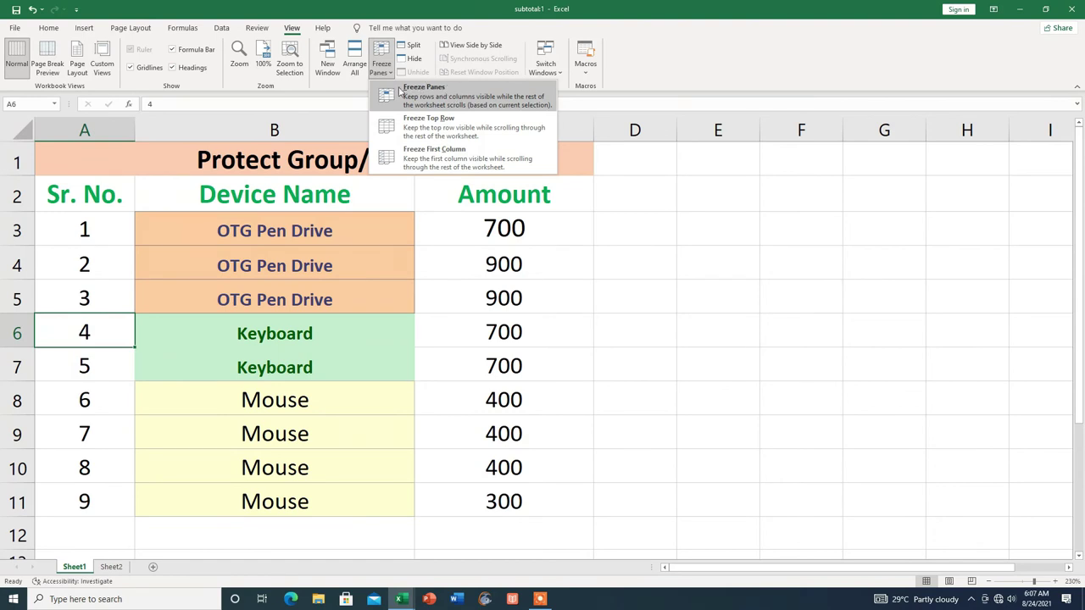
click(447, 96)
key(Down)
key(Down)
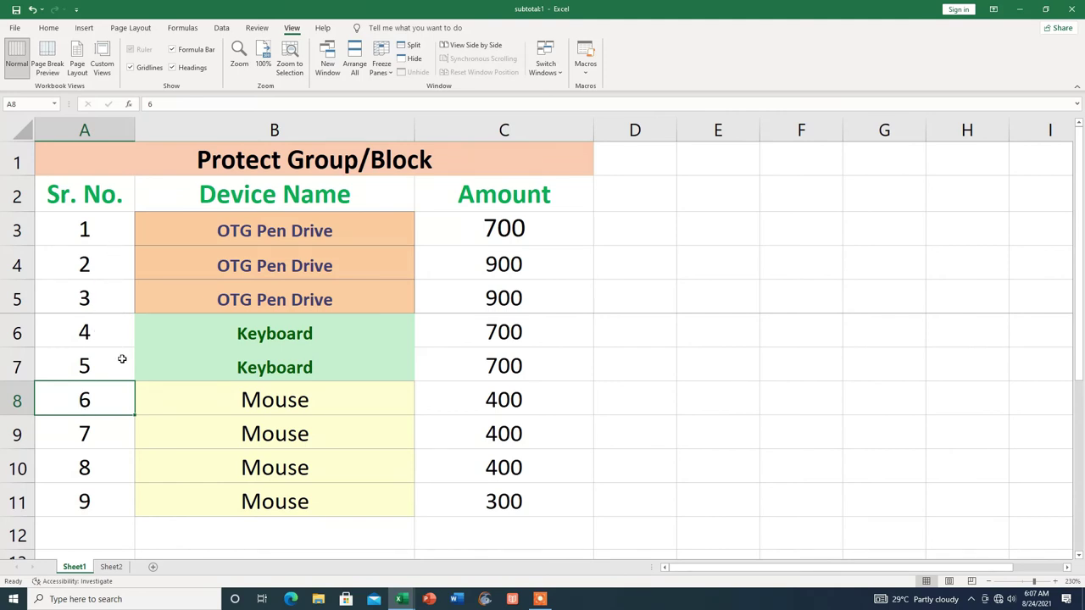
key(ctrl+9)
key(ctrl+shift+9)
Unfreeze the panes from A6, then scroll from B9 to confirm the title and header rows scroll away.
click(77, 331)
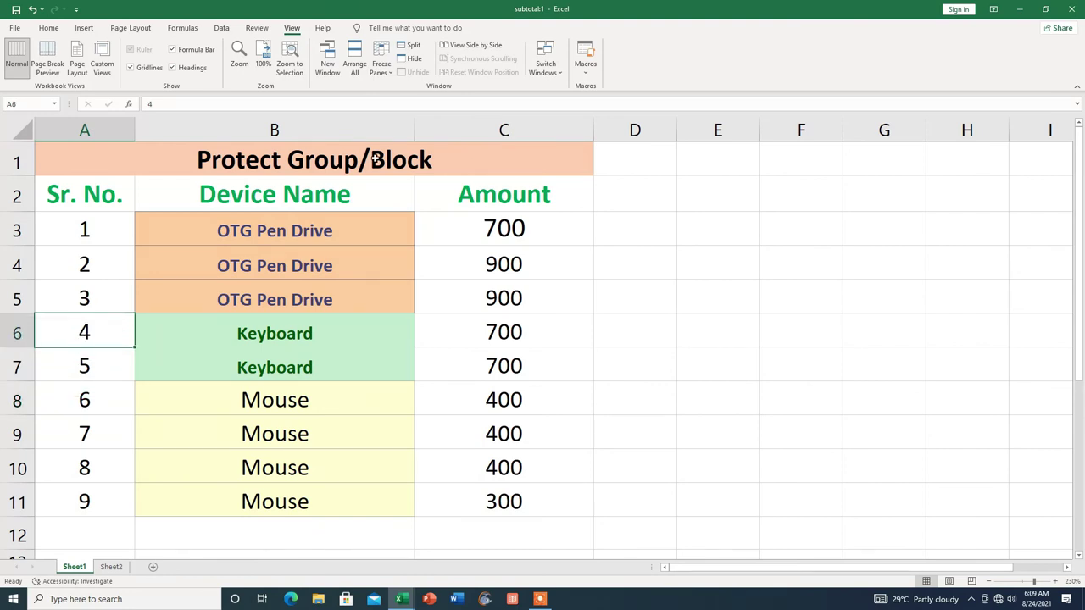
click(380, 66)
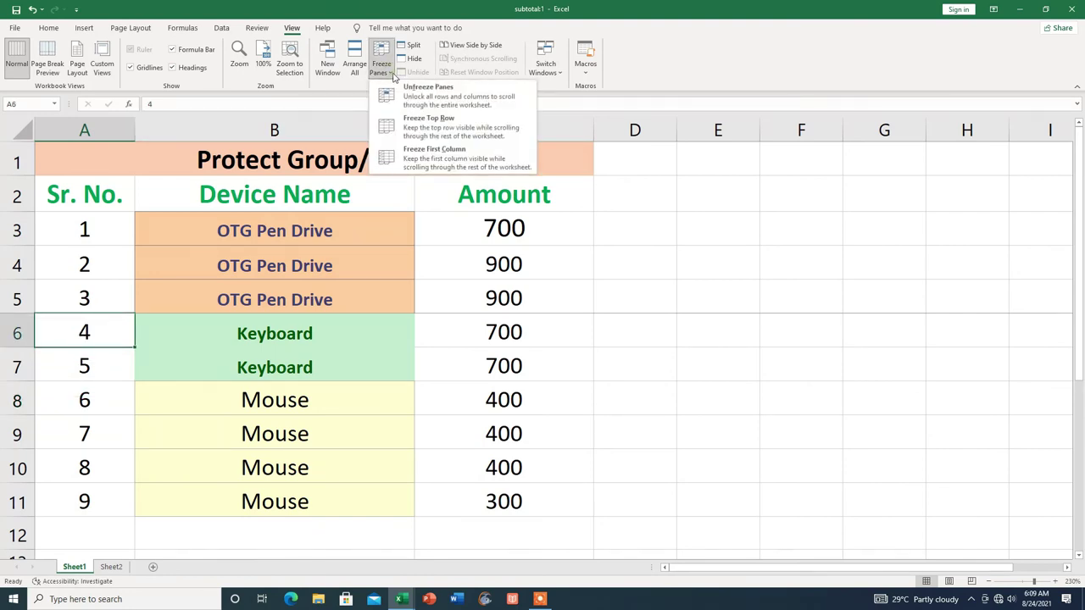
click(426, 100)
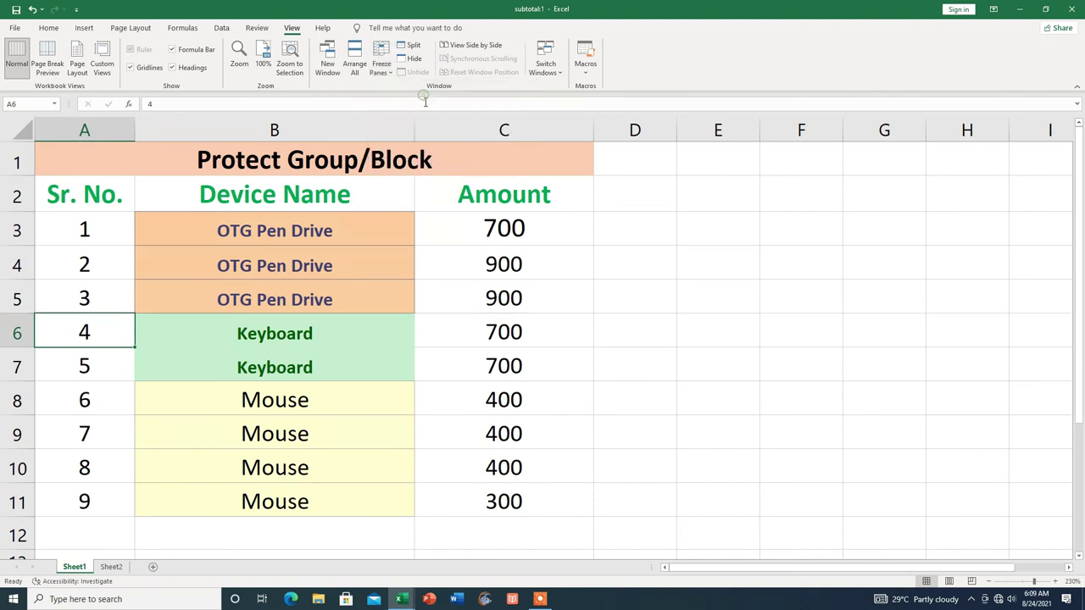
click(212, 428)
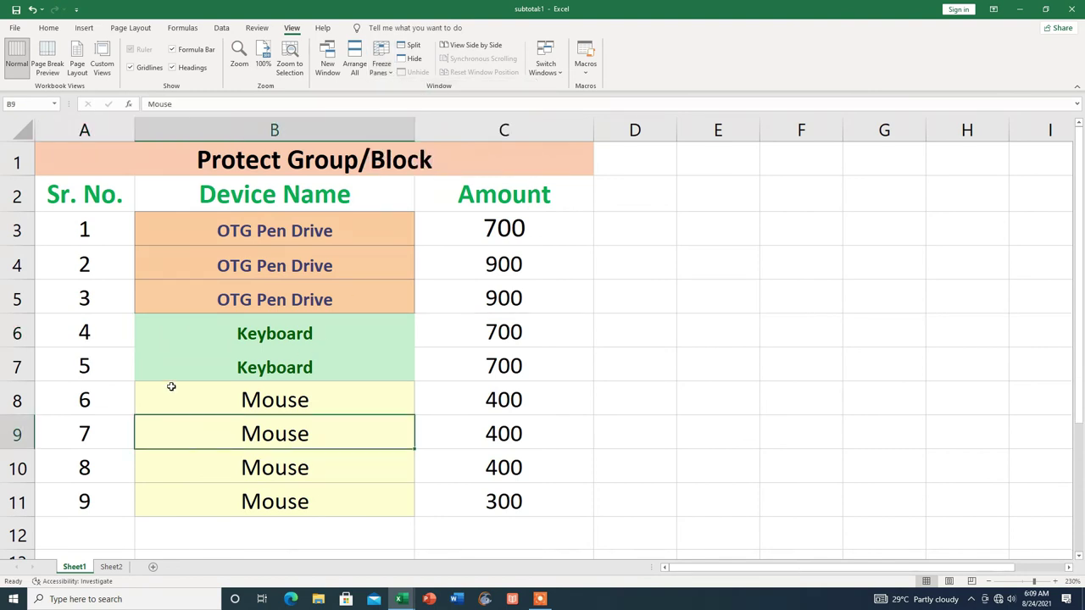
scroll(171, 386, down, 1)
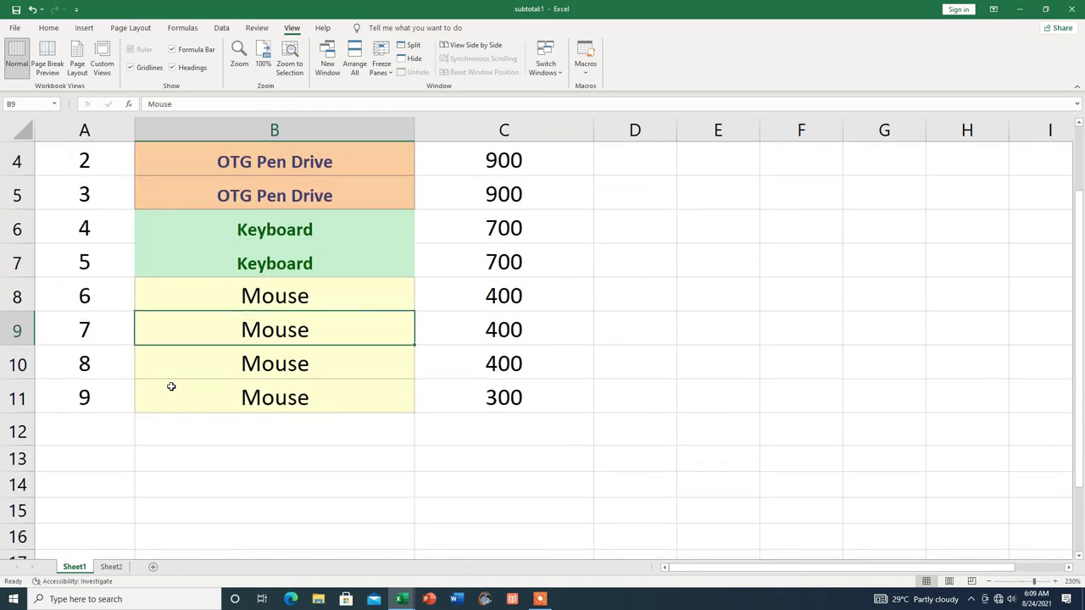
scroll(171, 387, down, 1)
scroll(172, 386, up, 1)
scroll(172, 386, up, 1)
scroll(171, 386, down, 1)
scroll(171, 387, up, 1)
scroll(170, 385, up, 1)
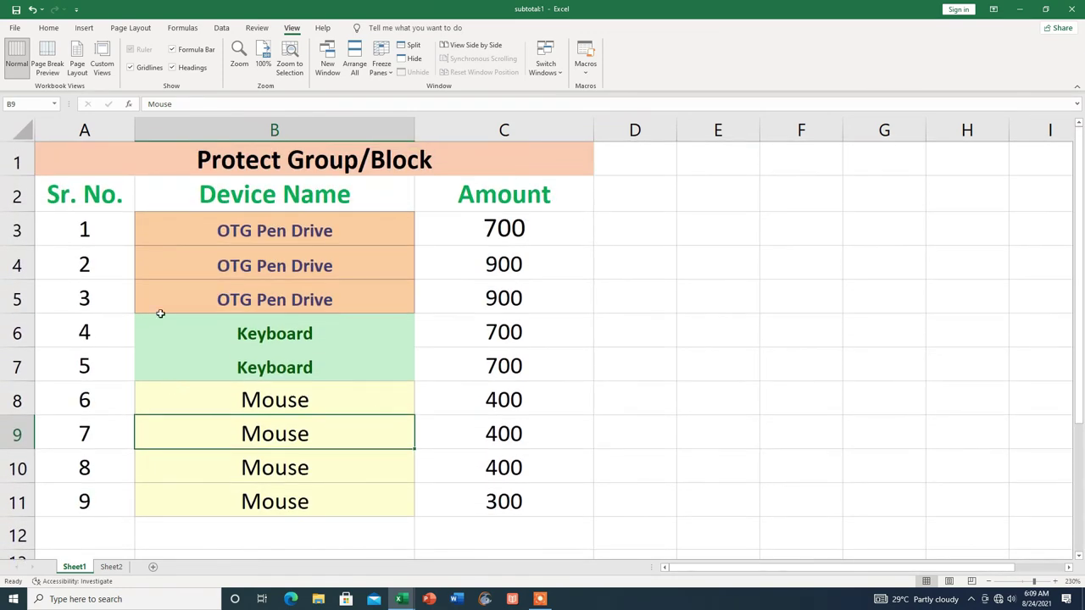